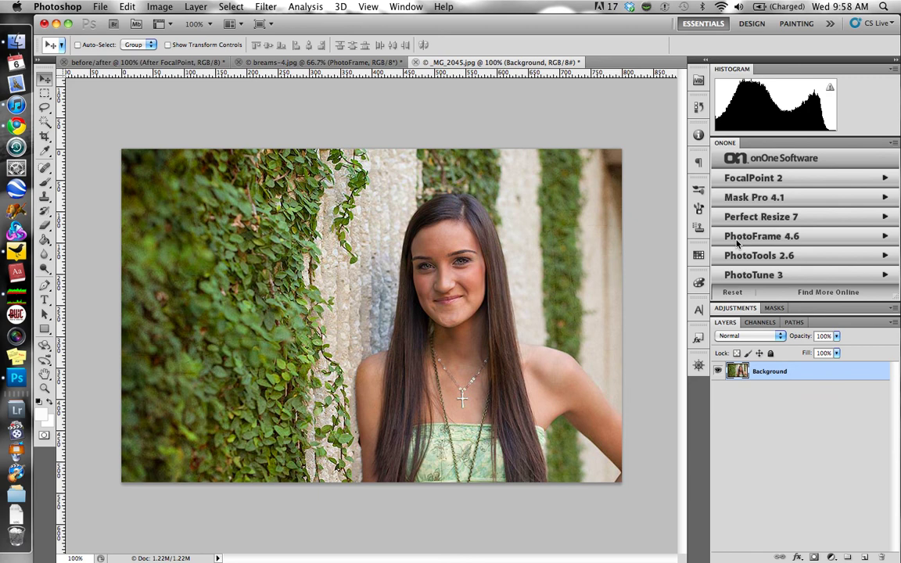
Duplicate the Background layer and launch PhotoFrame 4.6 on the portrait
{"action": "key", "text": "ctrl+j"}
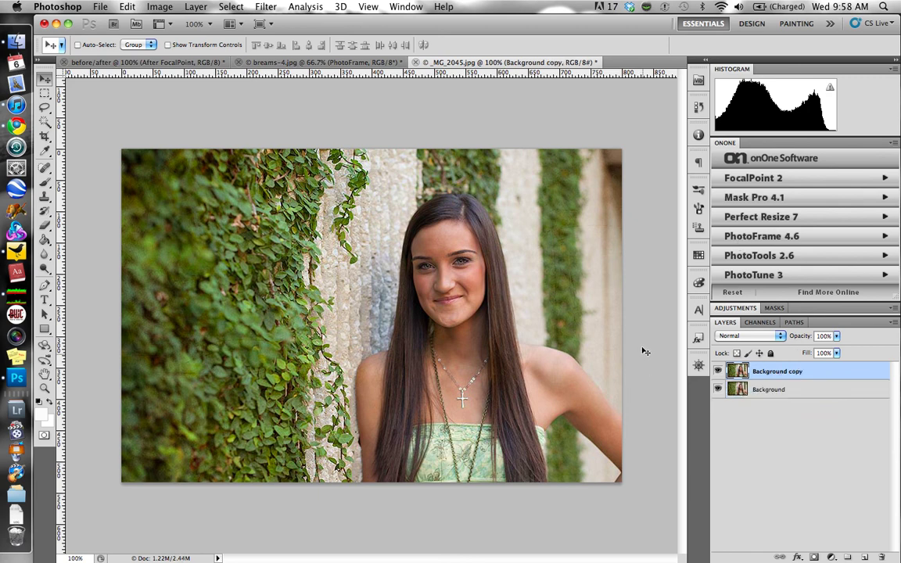
{"action": "left_click", "coordinate": [757, 242]}
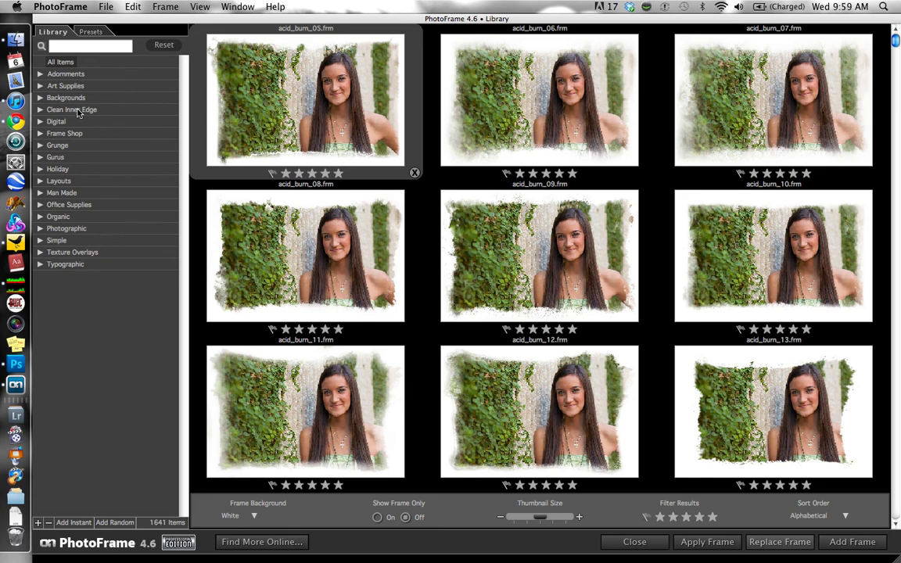
Browse the Layouts › Senior frames down to the senior_19 designs, then pick Wedding layouts
{"action": "left_click", "coordinate": [40, 182]}
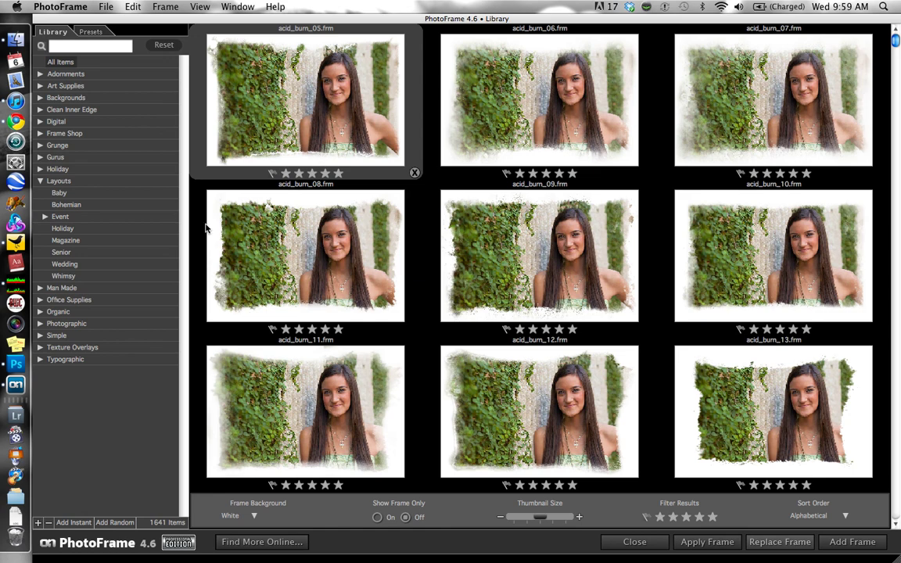
{"action": "left_click", "coordinate": [64, 254]}
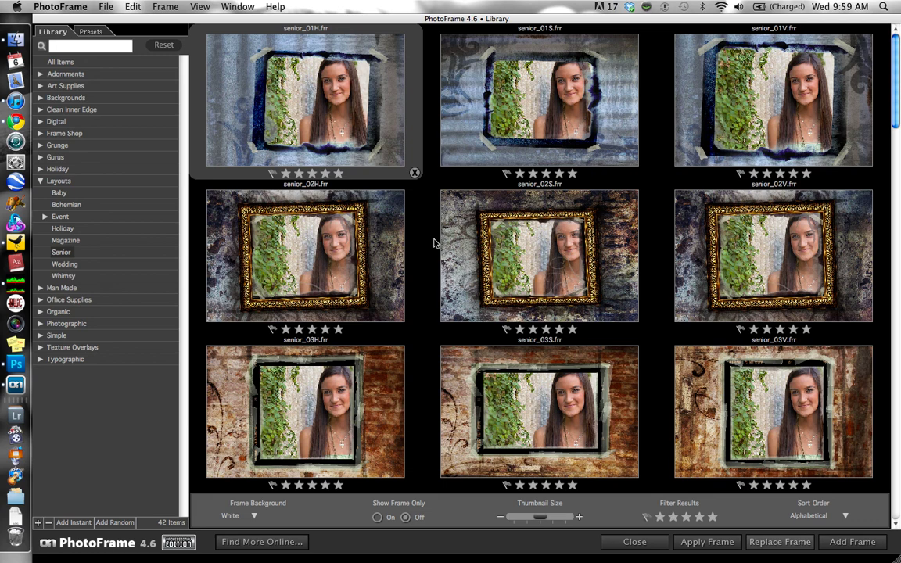
{"action": "scroll", "coordinate": [420, 252], "scroll_direction": "down", "scroll_amount": 3}
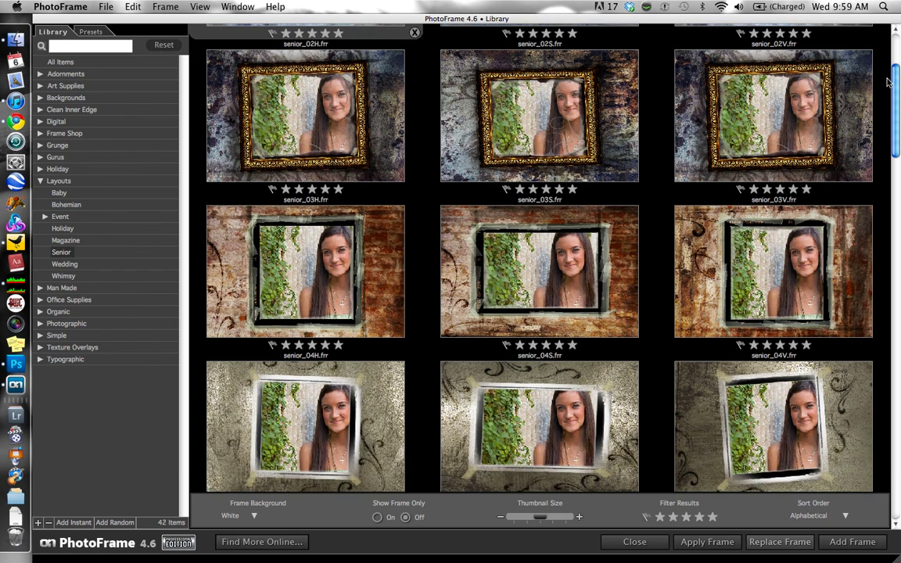
{"action": "left_click_drag", "start_coordinate": [896, 102], "coordinate": [898, 450]}
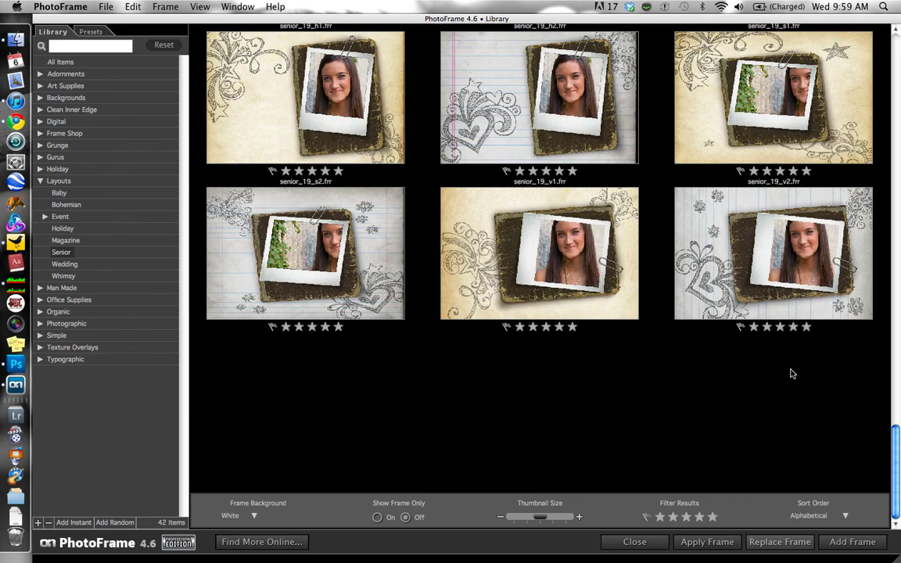
{"action": "scroll", "coordinate": [659, 291], "scroll_direction": "up", "scroll_amount": 2}
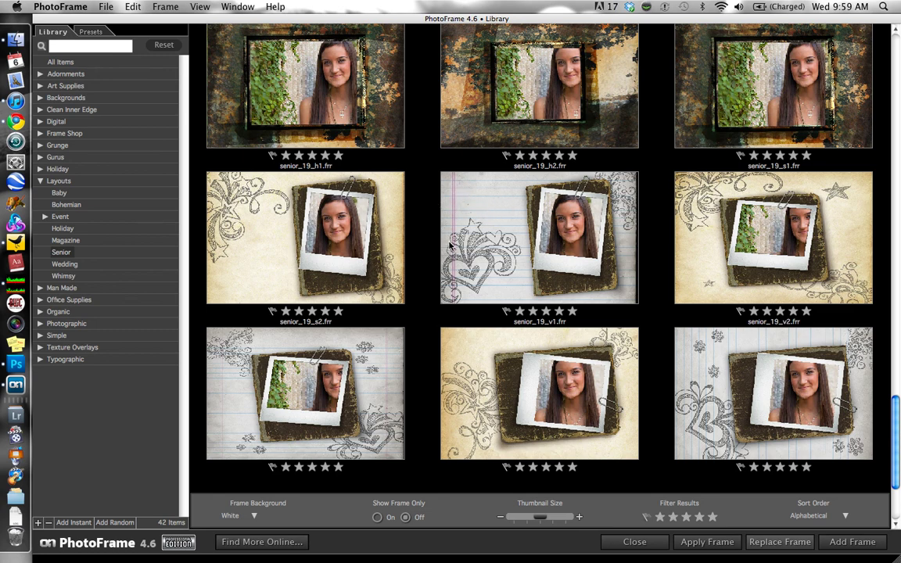
{"action": "scroll", "coordinate": [485, 237], "scroll_direction": "down", "scroll_amount": 2}
{"action": "scroll", "coordinate": [485, 237], "scroll_direction": "down", "scroll_amount": 2}
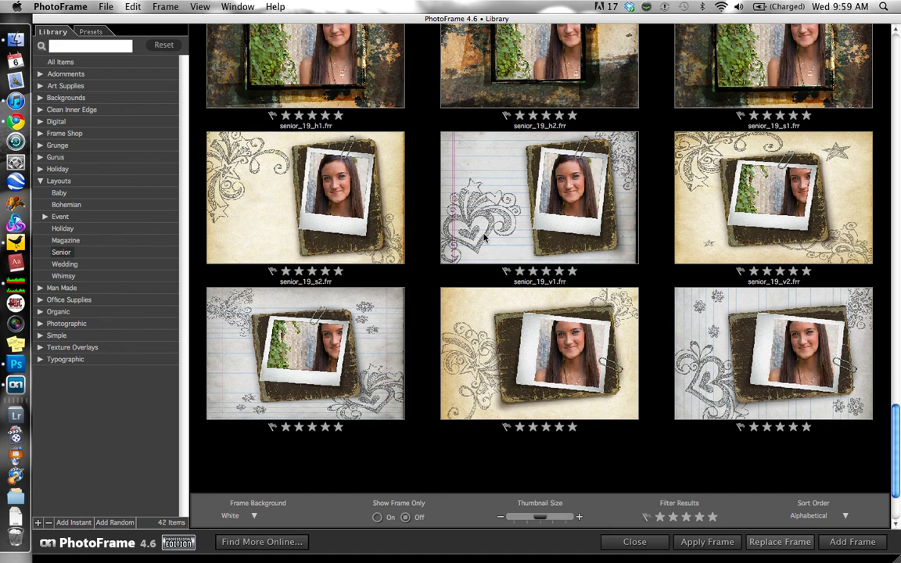
{"action": "left_click", "coordinate": [64, 267]}
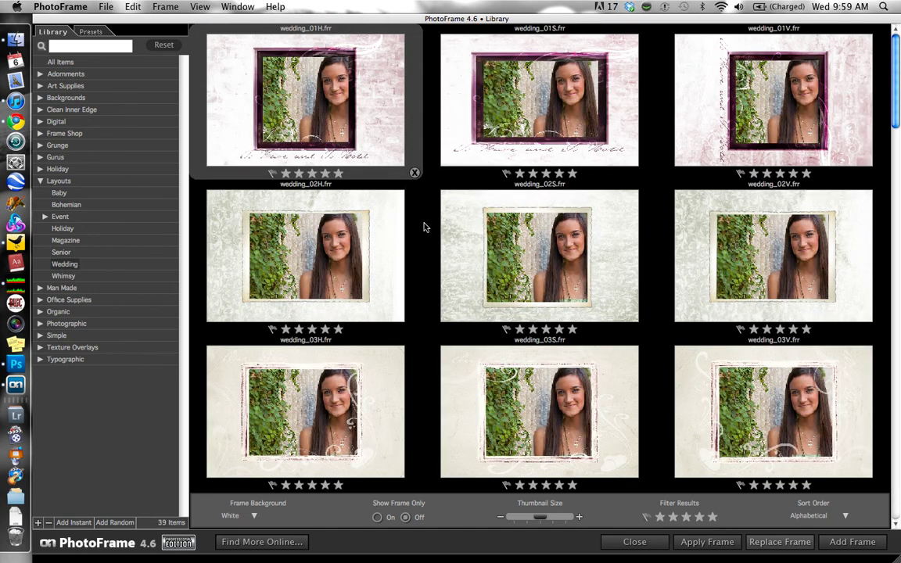
Scroll through the Wedding layout frames, then collapse Layouts to list all 225 items
{"action": "scroll", "coordinate": [425, 227], "scroll_direction": "down", "scroll_amount": 2}
{"action": "scroll", "coordinate": [425, 228], "scroll_direction": "down", "scroll_amount": 5}
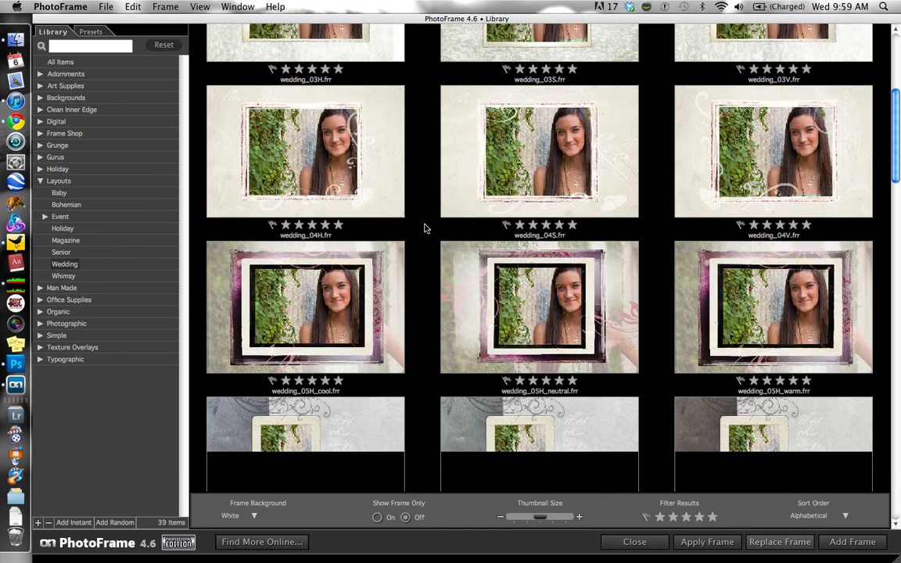
{"action": "scroll", "coordinate": [807, 162], "scroll_direction": "down", "scroll_amount": 2}
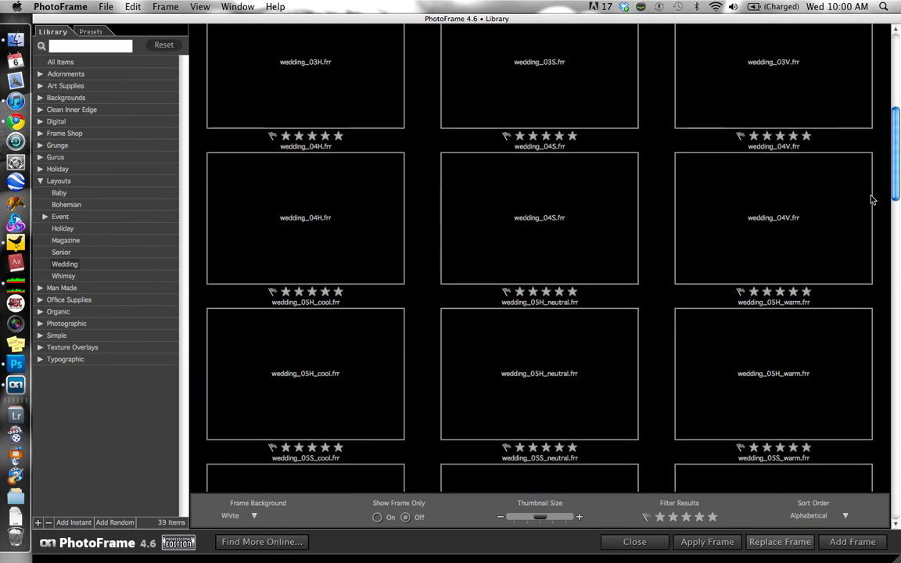
{"action": "scroll", "coordinate": [805, 126], "scroll_direction": "down", "scroll_amount": 10}
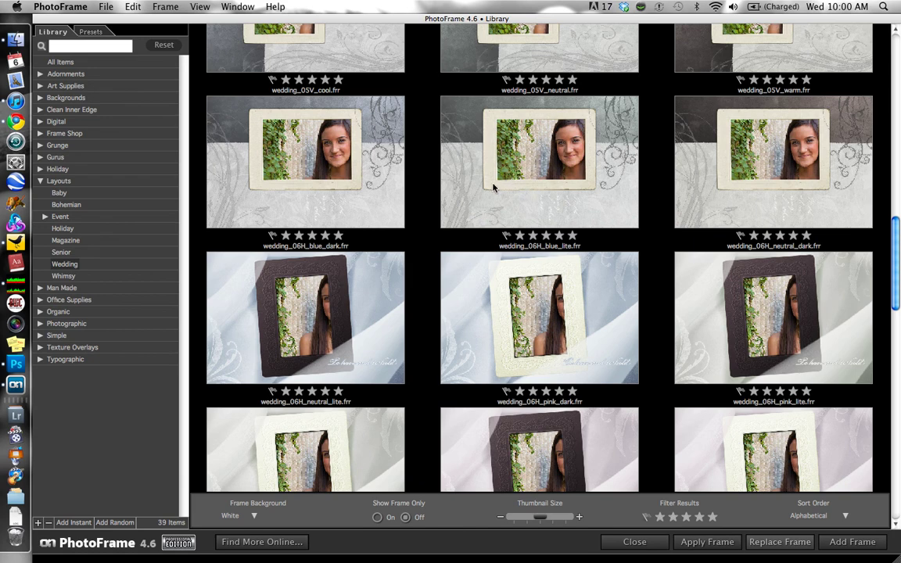
{"action": "scroll", "coordinate": [434, 229], "scroll_direction": "down", "scroll_amount": 5}
{"action": "scroll", "coordinate": [434, 229], "scroll_direction": "down", "scroll_amount": 7}
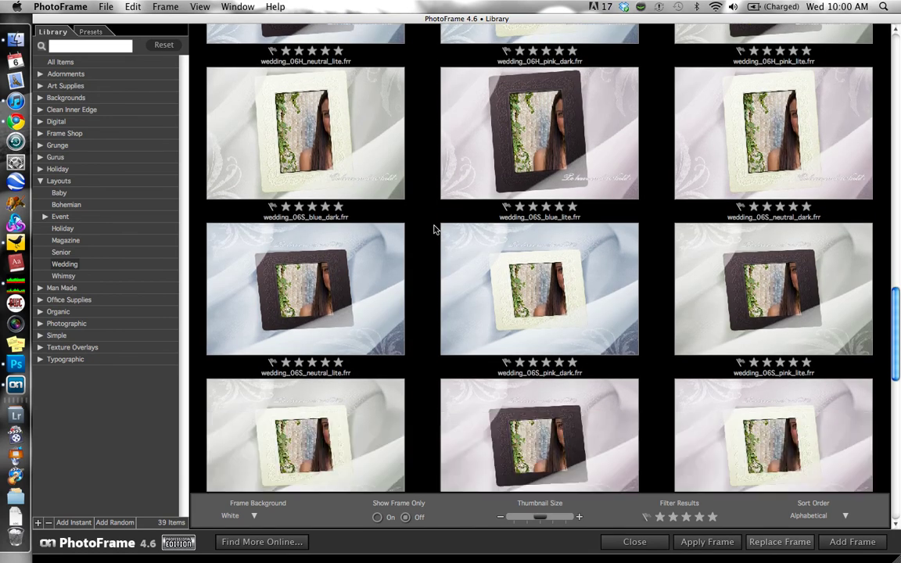
{"action": "scroll", "coordinate": [434, 228], "scroll_direction": "down", "scroll_amount": 5}
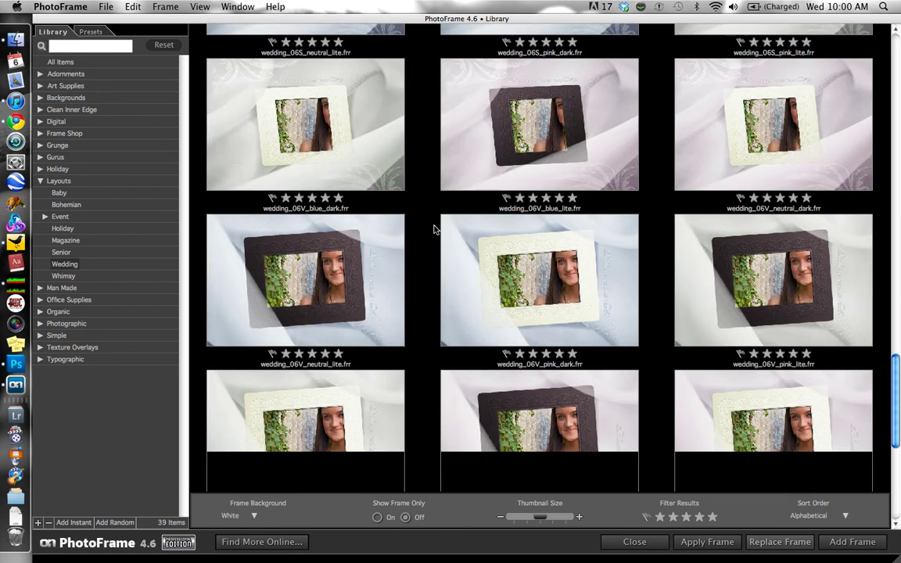
{"action": "left_click", "coordinate": [41, 181]}
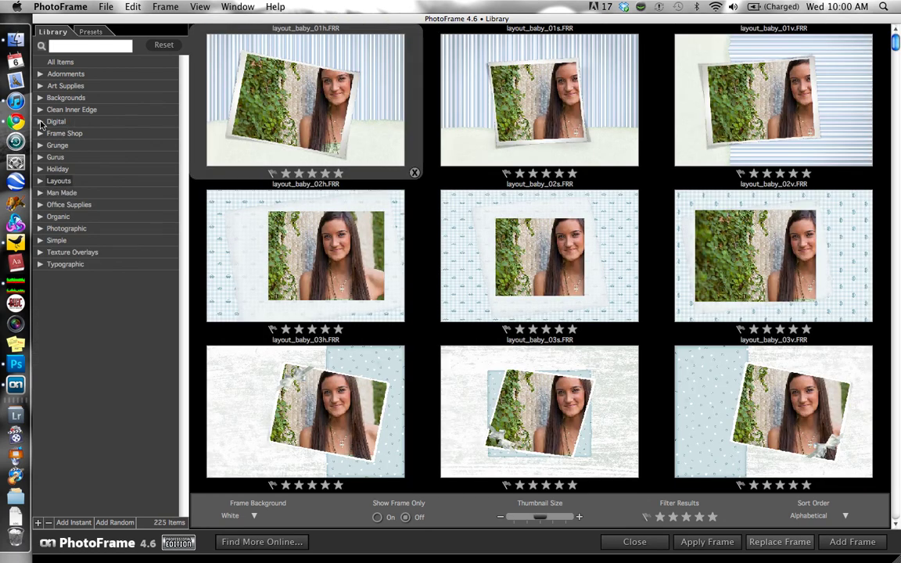
Peek at the Digital category, then view Photographic › Film › Large Format frames
{"action": "left_click", "coordinate": [40, 121]}
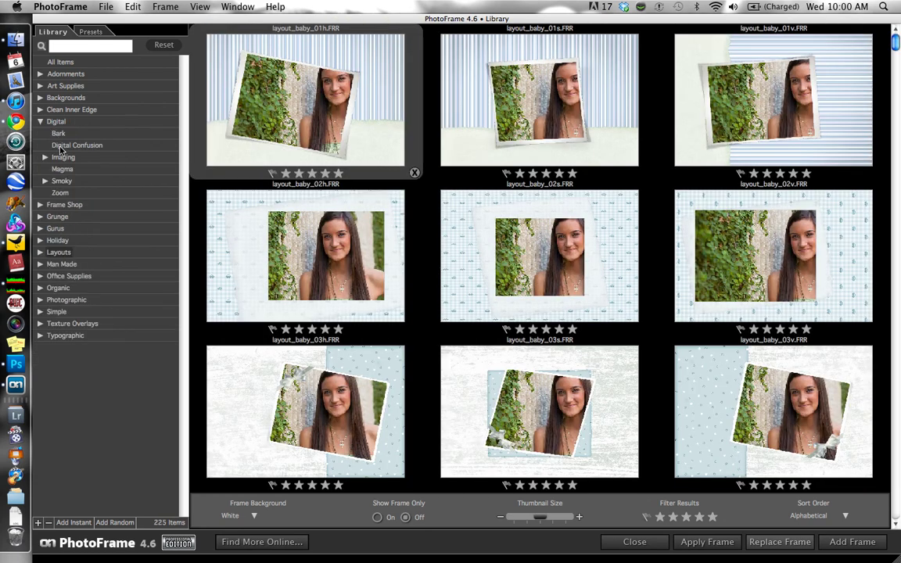
{"action": "left_click", "coordinate": [40, 122]}
{"action": "left_click", "coordinate": [40, 229]}
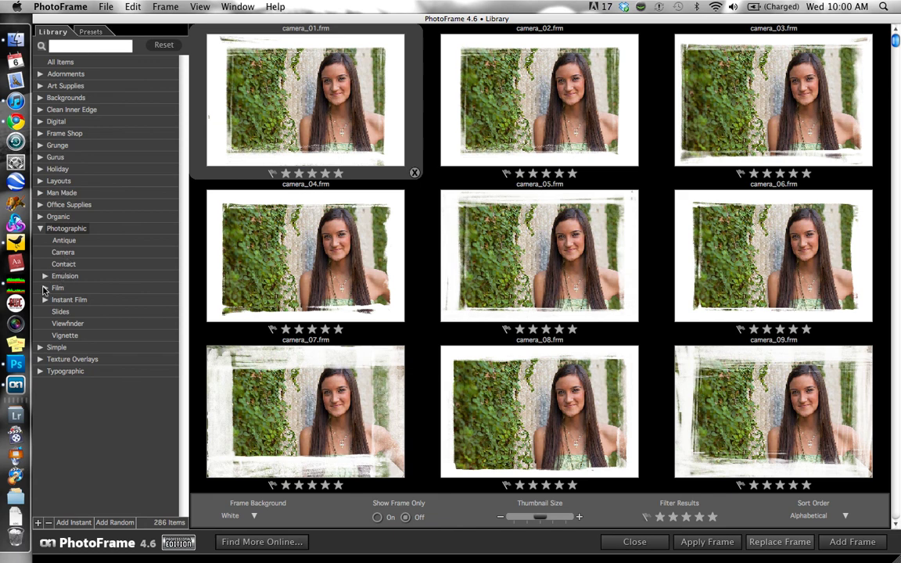
{"action": "left_click", "coordinate": [45, 288]}
{"action": "left_click", "coordinate": [66, 311]}
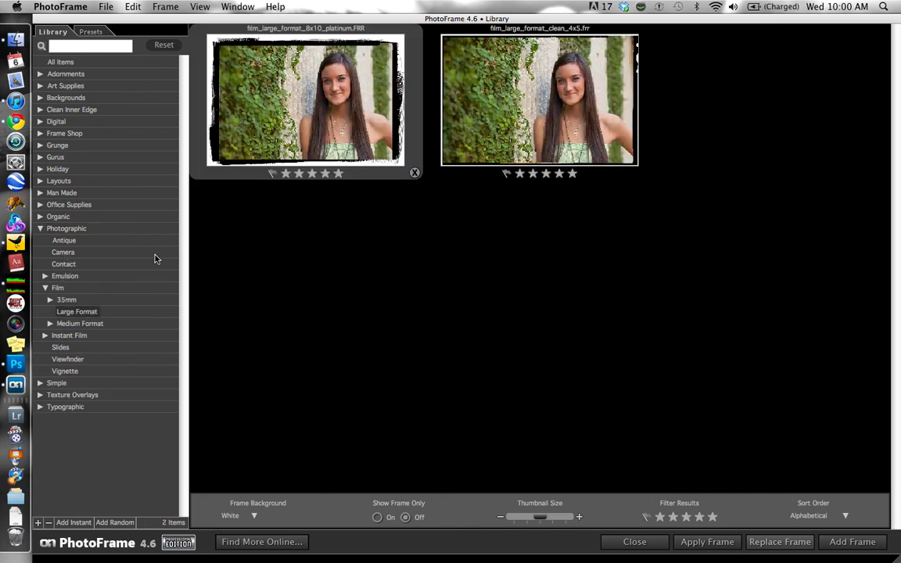
Compare the Instant Film Type 55 Cool and Type 55 Warmer frames, ending on Cool
{"action": "left_click", "coordinate": [45, 335]}
{"action": "left_click", "coordinate": [51, 348]}
{"action": "left_click", "coordinate": [51, 348]}
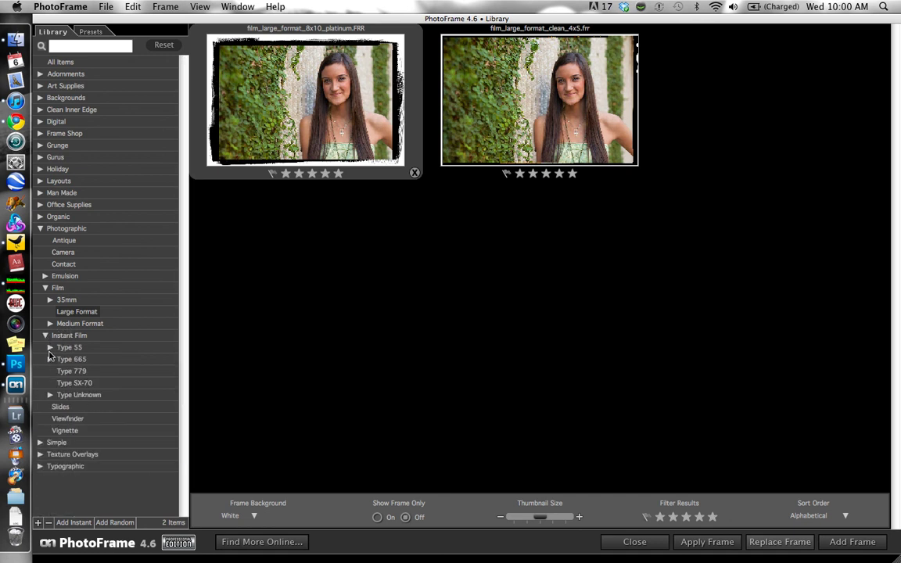
{"action": "left_click", "coordinate": [50, 347]}
{"action": "left_click", "coordinate": [68, 360]}
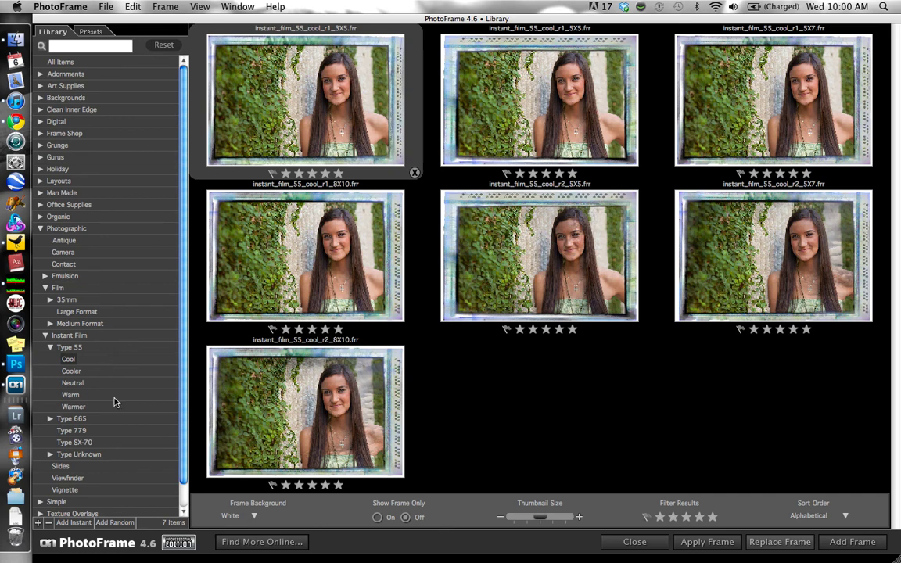
{"action": "left_click", "coordinate": [94, 408]}
{"action": "left_click", "coordinate": [94, 361]}
Check the Art Supplies Airbrush frames, then return to the Layouts › Senior frames
{"action": "left_click", "coordinate": [41, 86]}
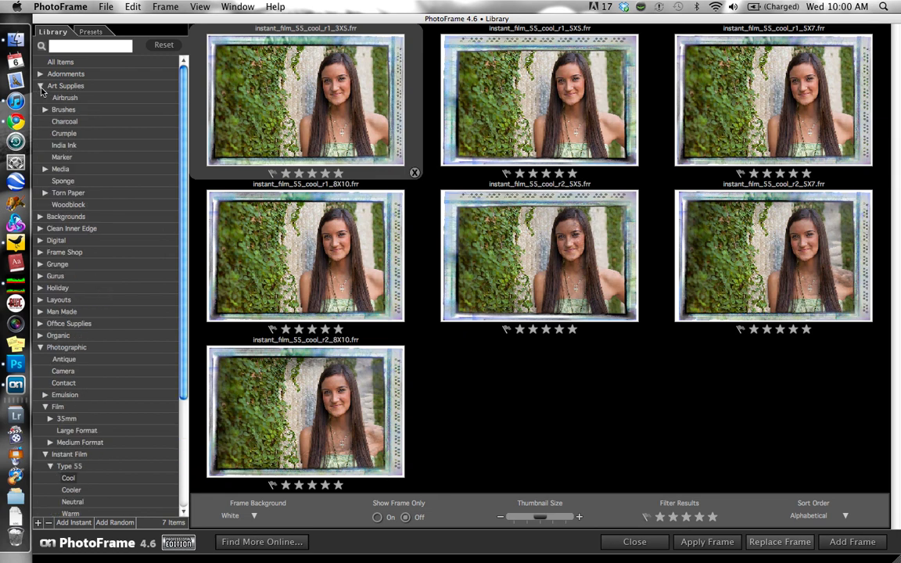
{"action": "left_click", "coordinate": [62, 97]}
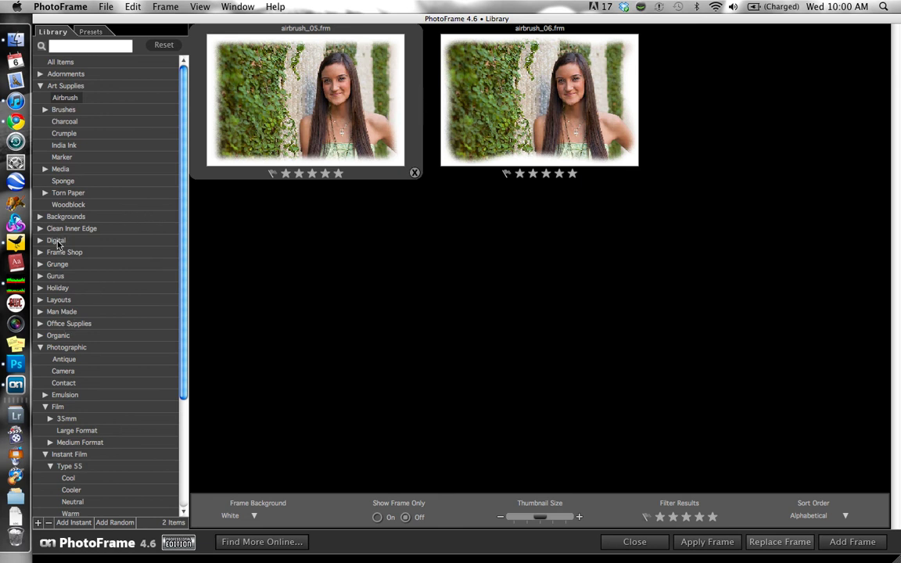
{"action": "left_click", "coordinate": [40, 347]}
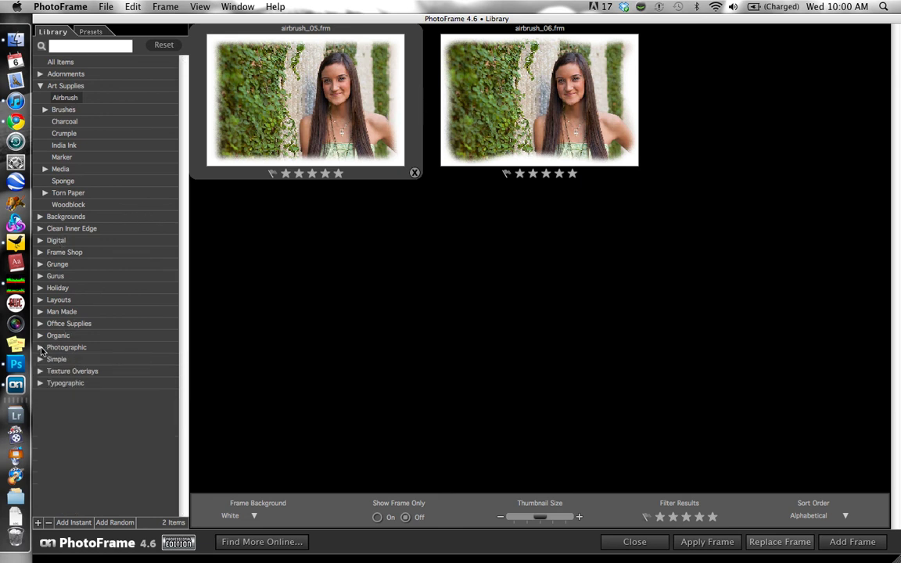
{"action": "left_click", "coordinate": [40, 299]}
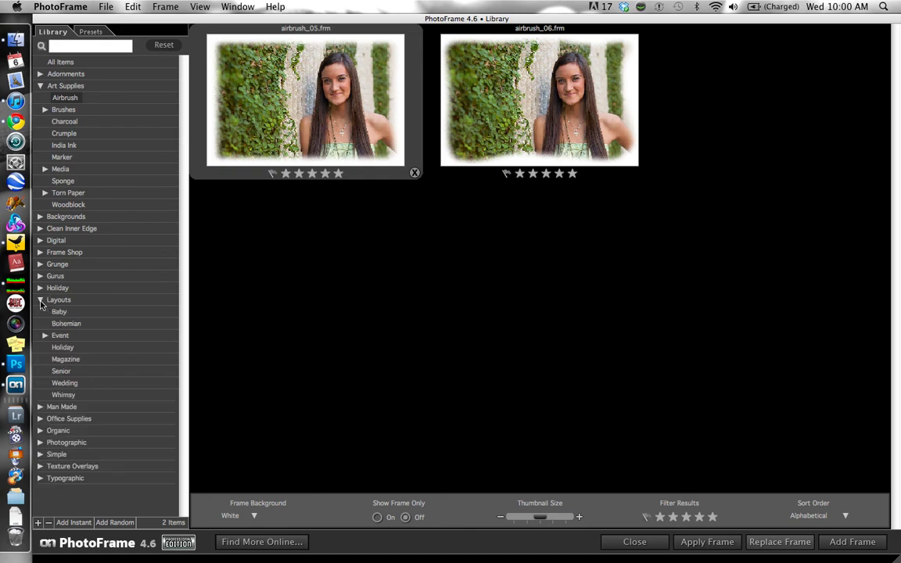
{"action": "left_click", "coordinate": [60, 371]}
{"action": "scroll", "coordinate": [898, 75], "scroll_direction": "down", "scroll_amount": 2}
{"action": "left_click_drag", "start_coordinate": [898, 76], "coordinate": [896, 455]}
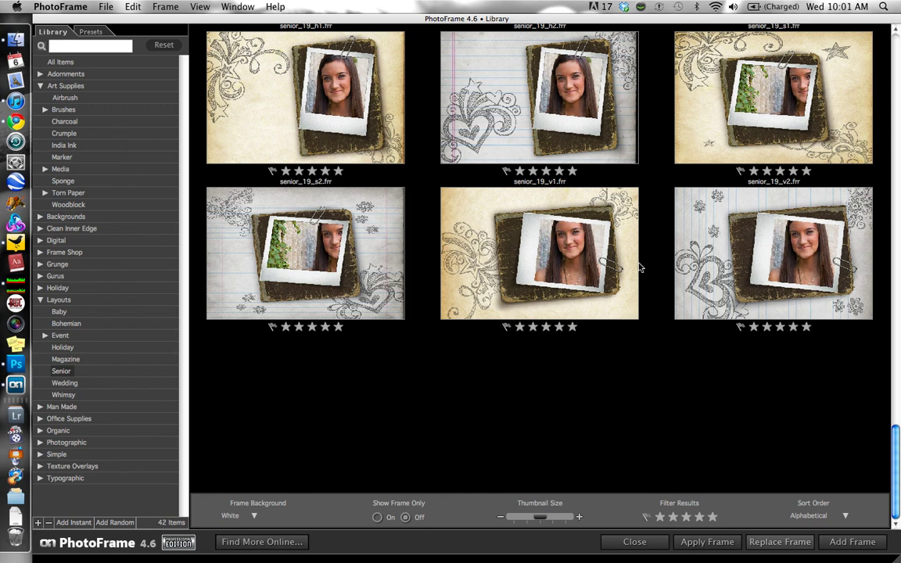
Apply the senior_19_v1.frr scrapbook Polaroid frame on cream doodled paper to the portrait
{"action": "scroll", "coordinate": [640, 266], "scroll_direction": "up", "scroll_amount": 1}
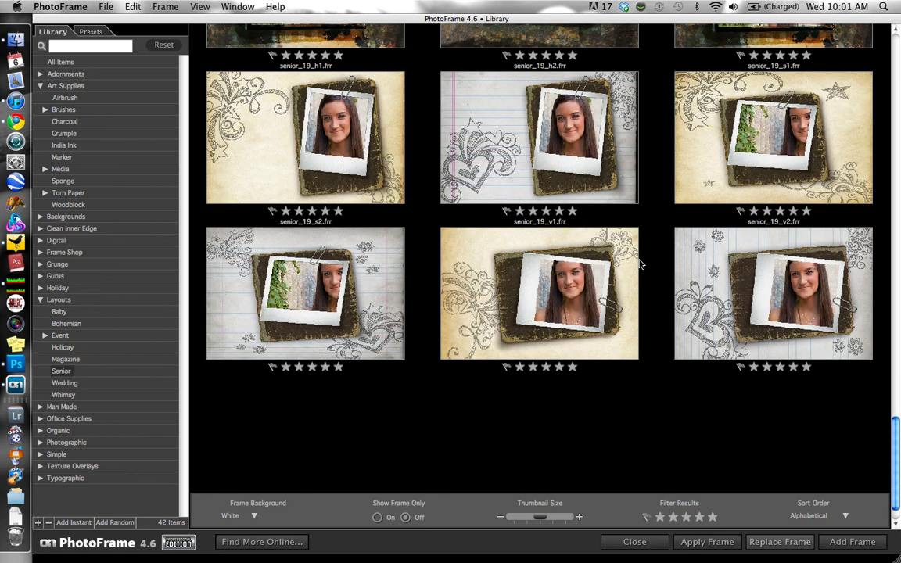
{"action": "scroll", "coordinate": [640, 266], "scroll_direction": "up", "scroll_amount": 1}
{"action": "scroll", "coordinate": [640, 265], "scroll_direction": "up", "scroll_amount": 2}
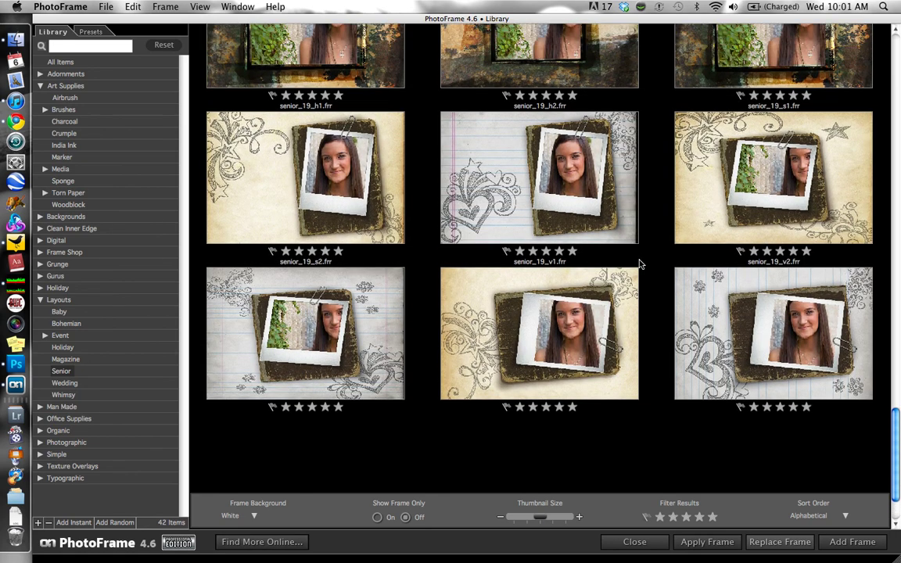
{"action": "scroll", "coordinate": [639, 265], "scroll_direction": "down", "scroll_amount": 2}
{"action": "mouse_move", "coordinate": [558, 328]}
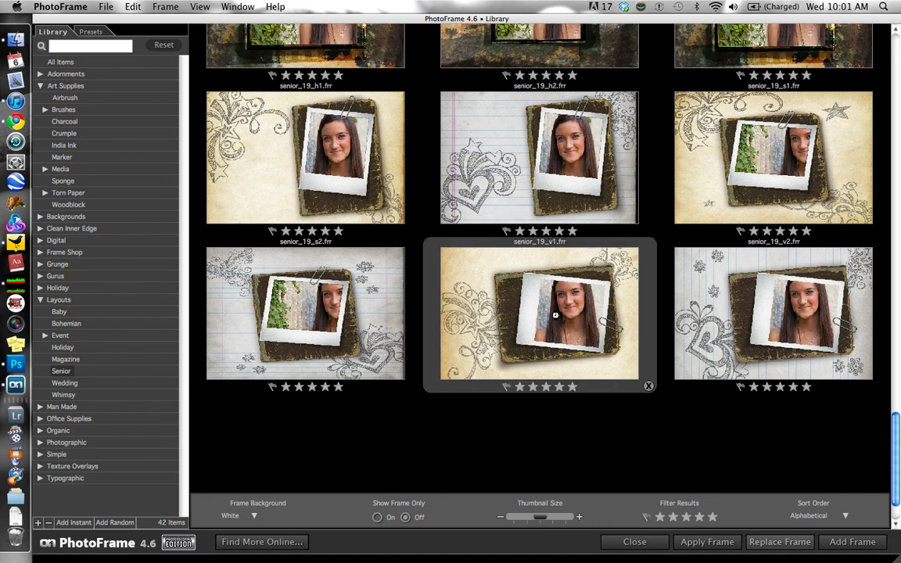
{"action": "double_click", "coordinate": [558, 319]}
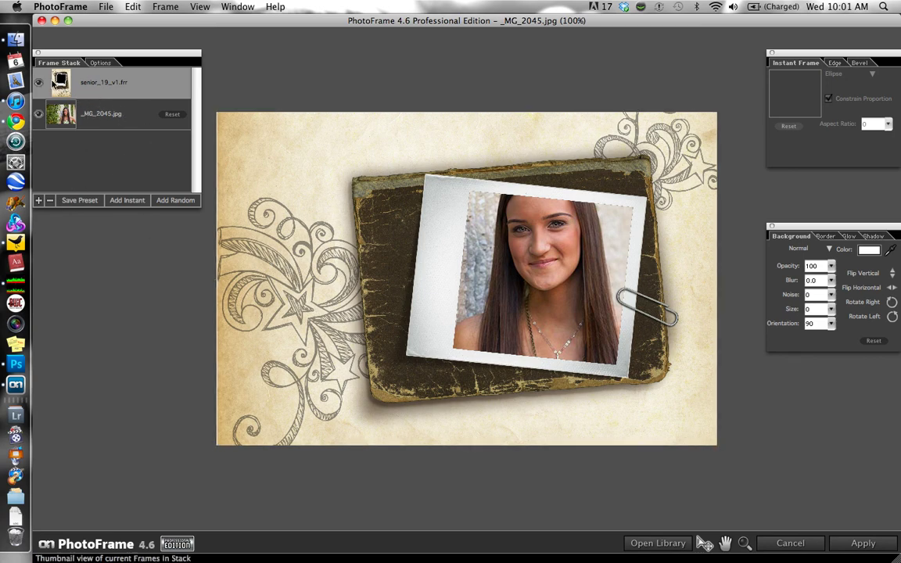
Nudge the _MG_2045.jpg photo down-left inside the frame and apply the layout to Photoshop
{"action": "left_click", "coordinate": [39, 82]}
{"action": "left_click", "coordinate": [40, 84]}
{"action": "left_click", "coordinate": [82, 117]}
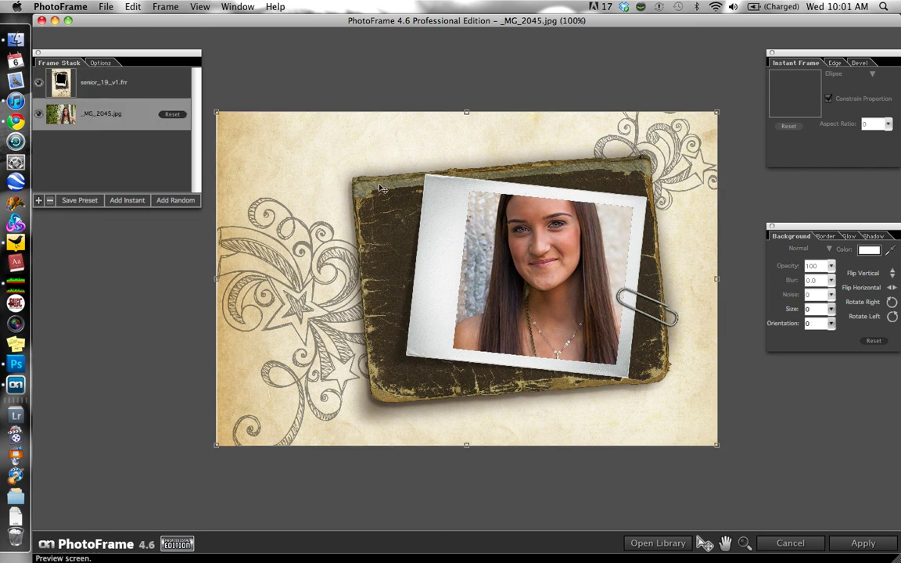
{"action": "left_click_drag", "start_coordinate": [346, 185], "coordinate": [389, 205]}
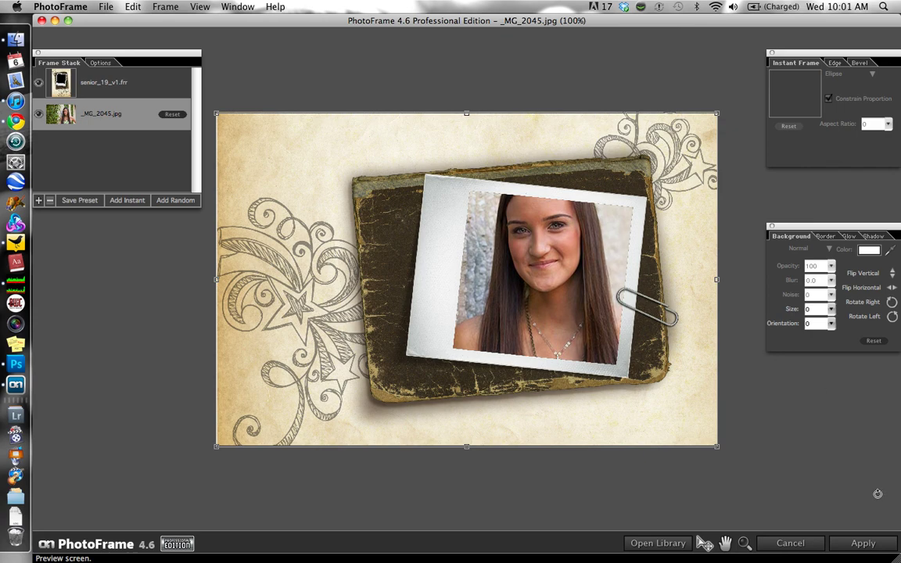
{"action": "left_click", "coordinate": [864, 544]}
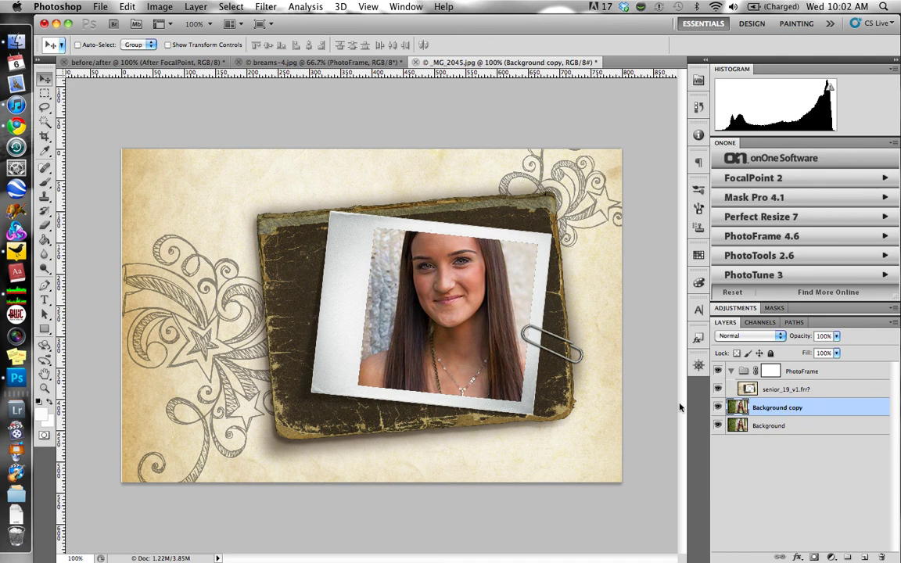
Scale the Background copy portrait to 54.07% and shift it right to X 497.09 px
{"action": "key", "text": "ctrl+t"}
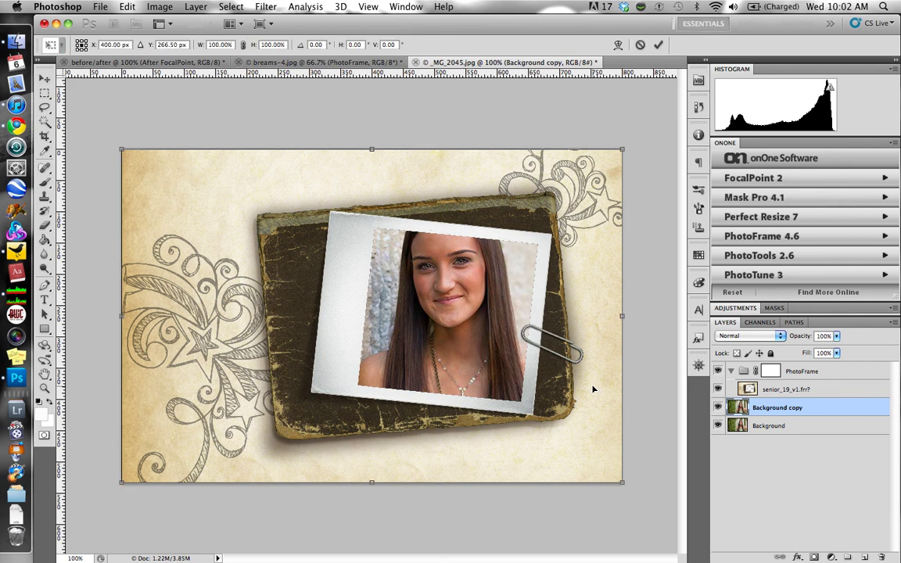
{"action": "left_click_drag", "start_coordinate": [124, 150], "coordinate": [246, 223]}
{"action": "left_click_drag", "start_coordinate": [620, 479], "coordinate": [535, 420]}
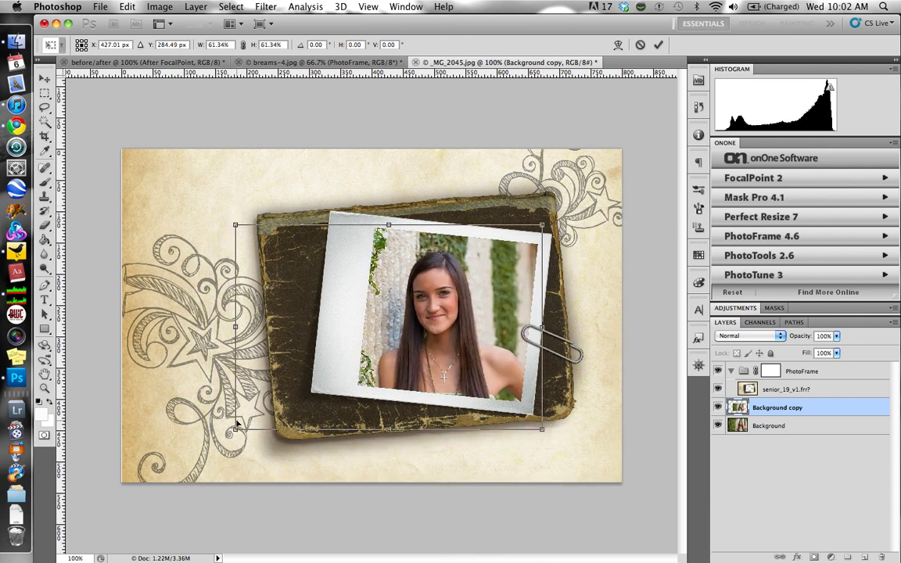
{"action": "left_click_drag", "start_coordinate": [236, 423], "coordinate": [274, 405]}
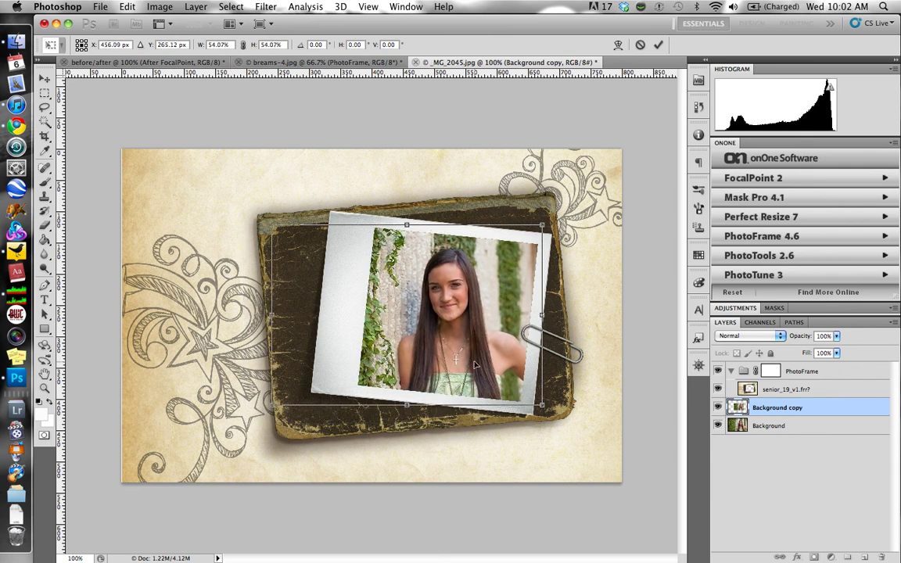
{"action": "left_click_drag", "start_coordinate": [446, 335], "coordinate": [470, 337]}
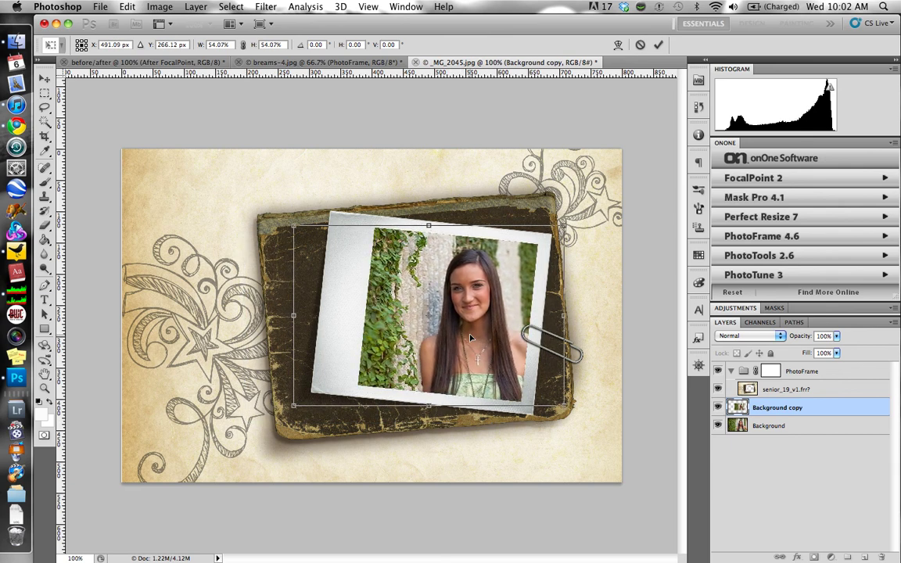
{"action": "key", "text": "Right"}
{"action": "key", "text": "Right"}
{"action": "key", "text": "Right"}
{"action": "key", "text": "Right"}
{"action": "key", "text": "Right"}
{"action": "key", "text": "Right"}
{"action": "left_click_drag", "start_coordinate": [471, 336], "coordinate": [473, 337]}
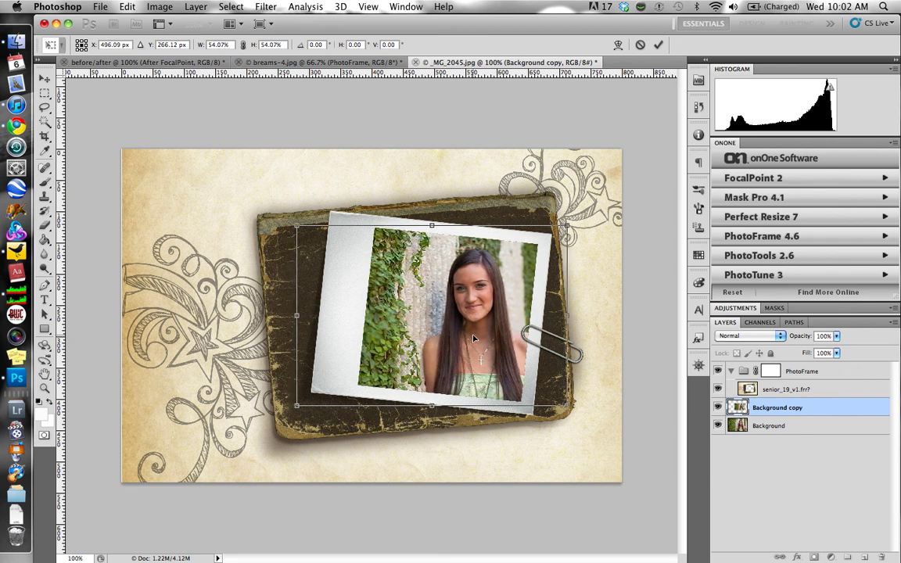
{"action": "left_click_drag", "start_coordinate": [472, 337], "coordinate": [474, 337]}
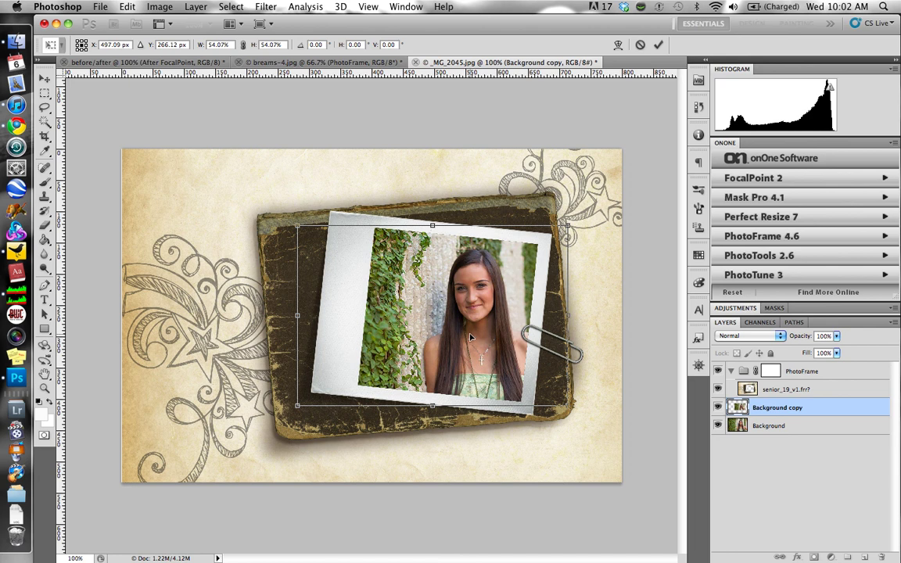
{"action": "key", "text": "Return"}
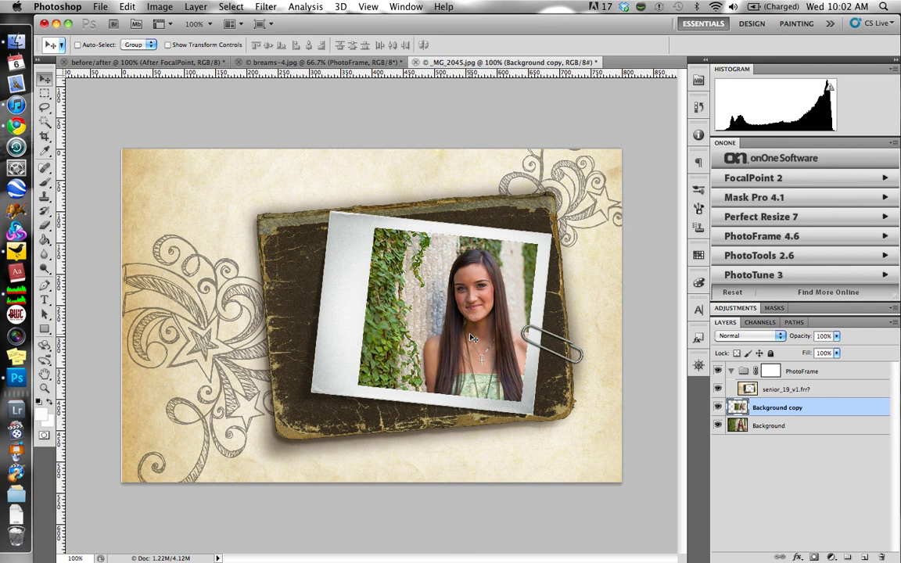
Rotate the Background copy portrait about 5.27° clockwise to match the Polaroid tilt
{"action": "key", "text": "super+t"}
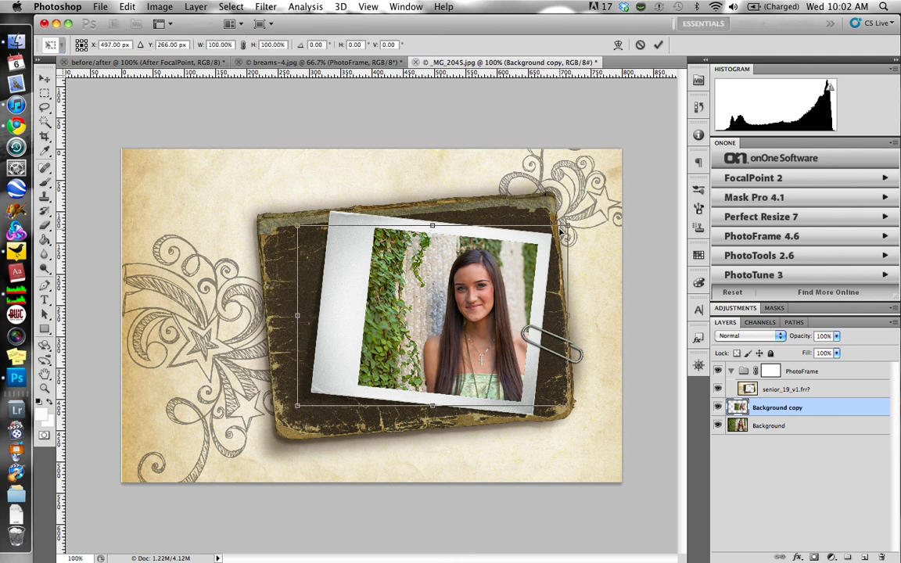
{"action": "left_click_drag", "start_coordinate": [569, 222], "coordinate": [581, 233]}
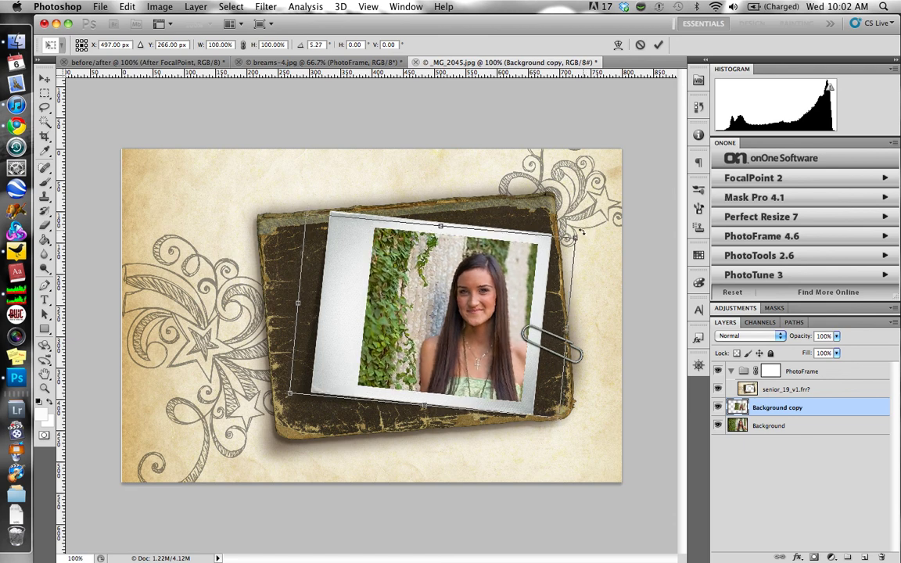
{"action": "key", "text": "Return"}
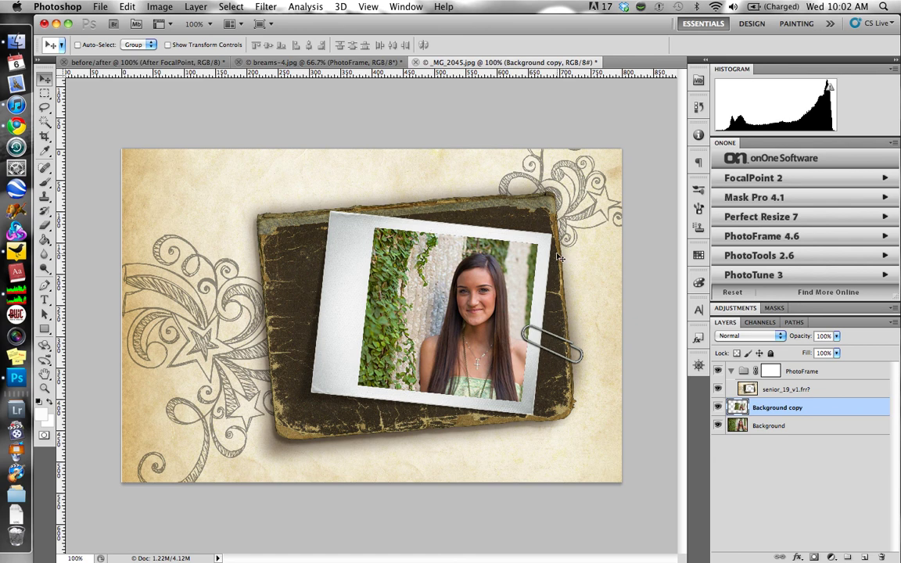